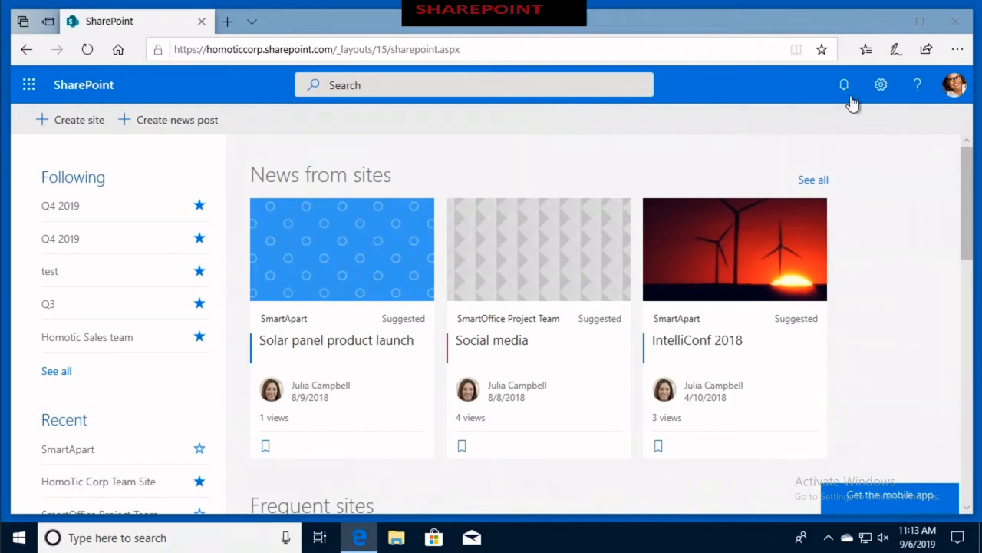
- Expand the language and time zone options in the personal settings and choose English (United States) as the language
click(877, 90)
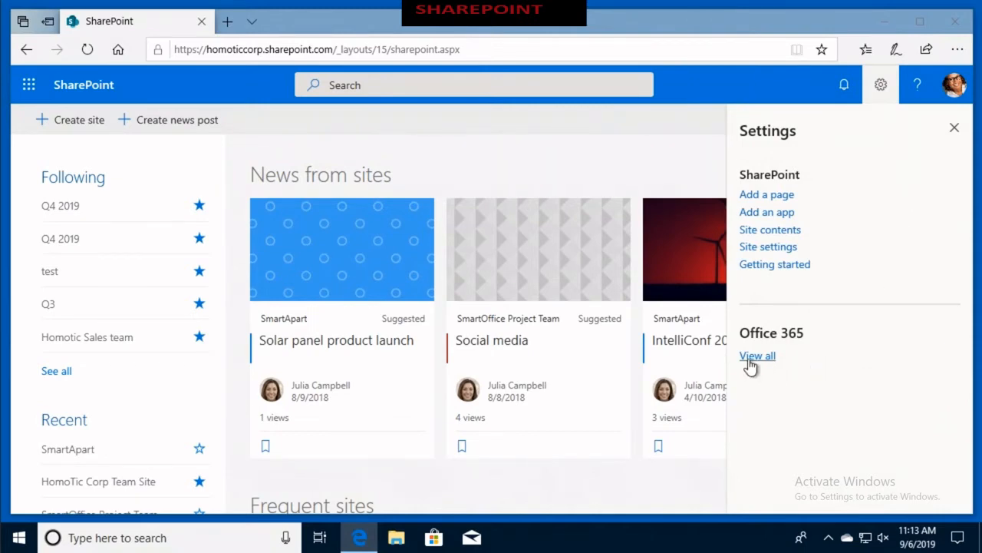
scroll(748, 358, down, 5)
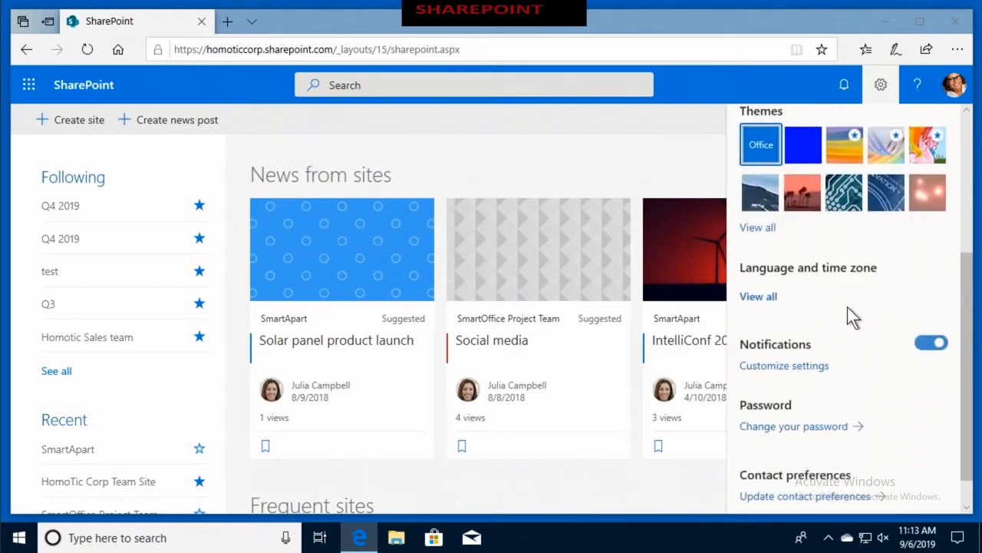
click(757, 298)
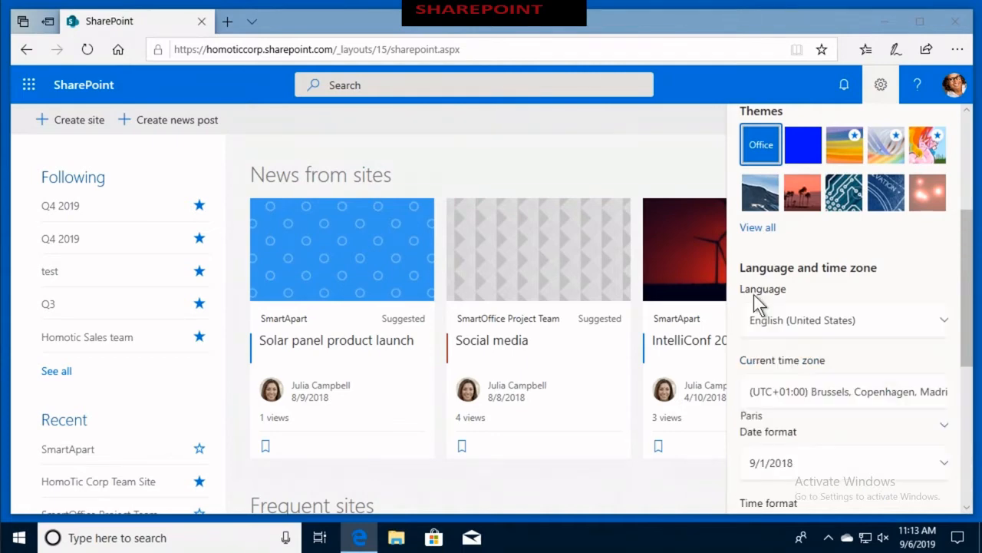
scroll(894, 284, down, 1)
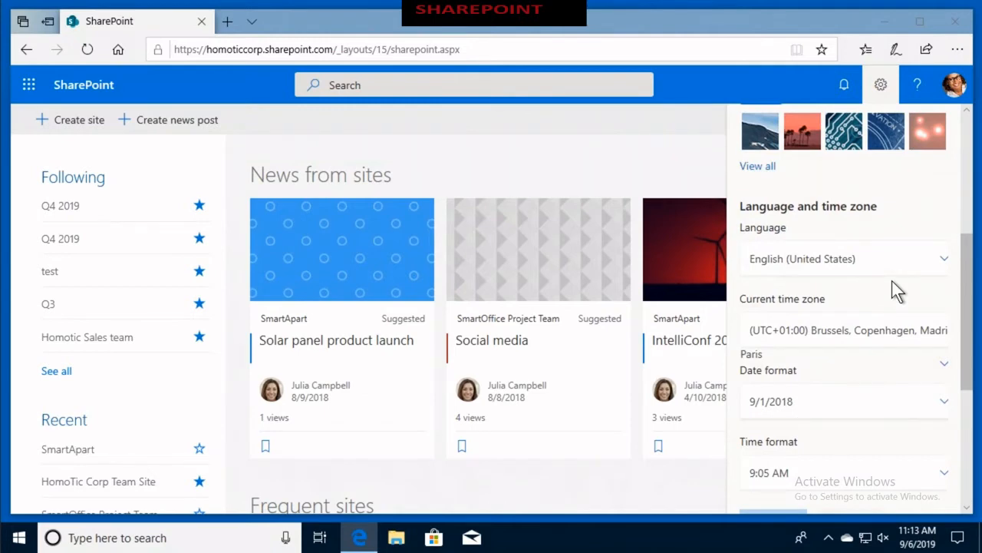
click(945, 261)
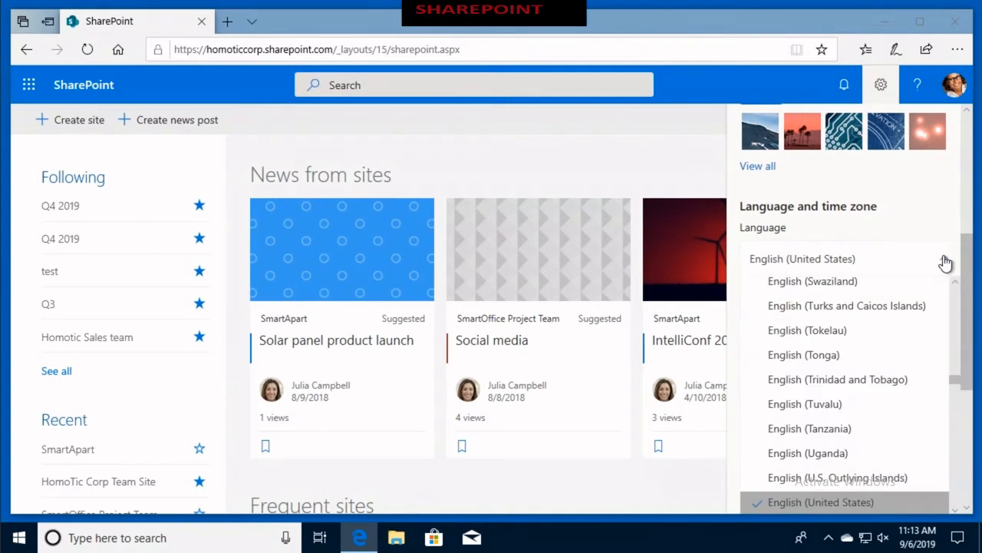
scroll(899, 318, down, 1)
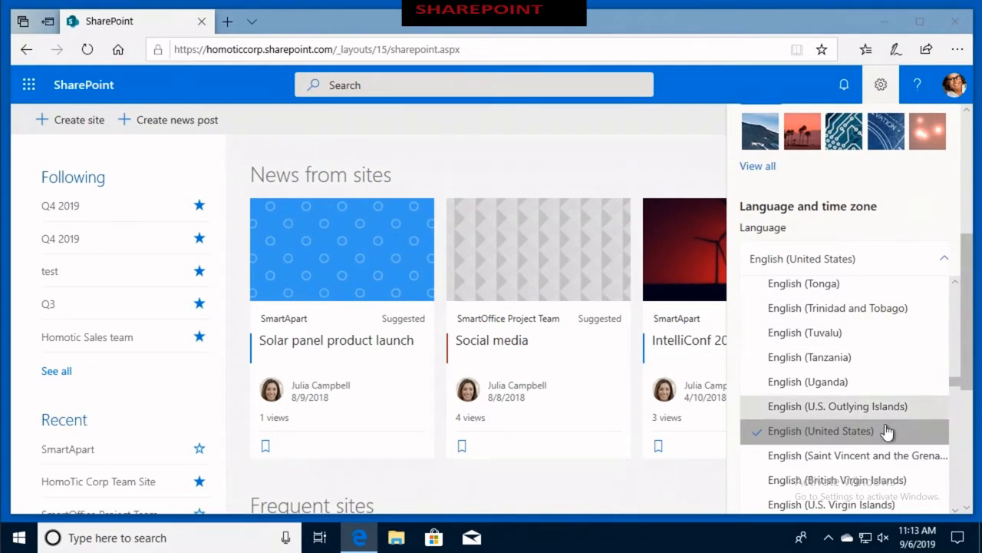
click(850, 437)
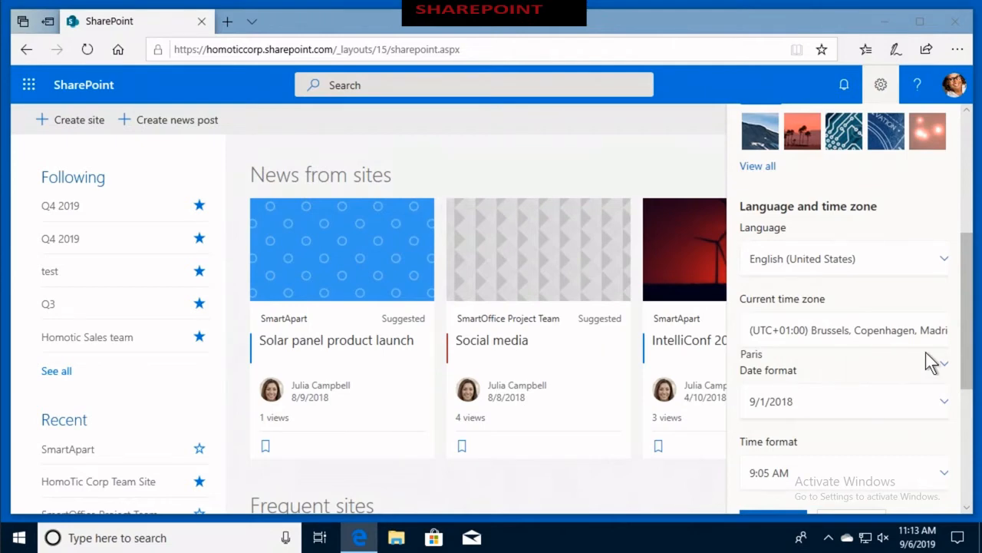
- Select (UTC+01:00) Brussels, Copenhagen, Madrid, Paris as the current time zone
click(944, 364)
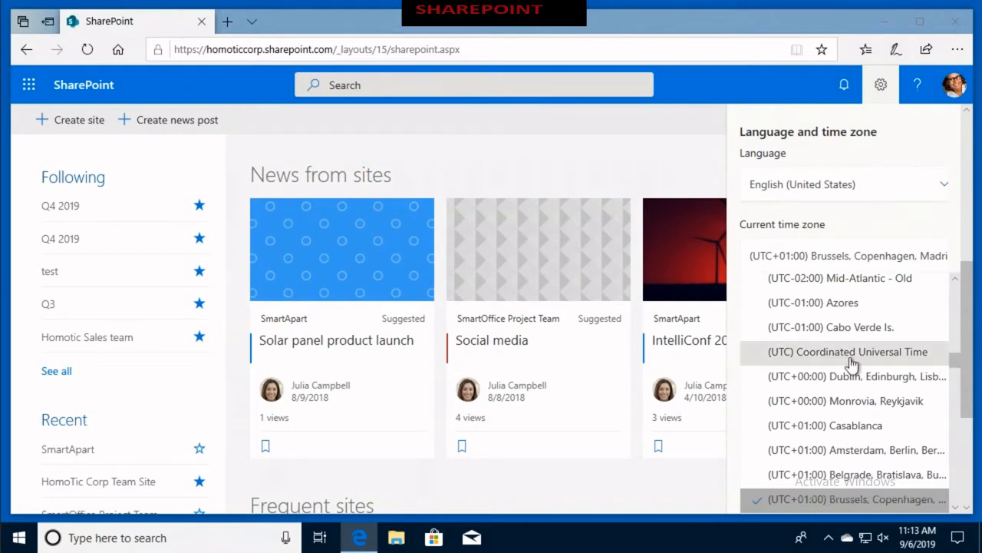
scroll(849, 361, down, 3)
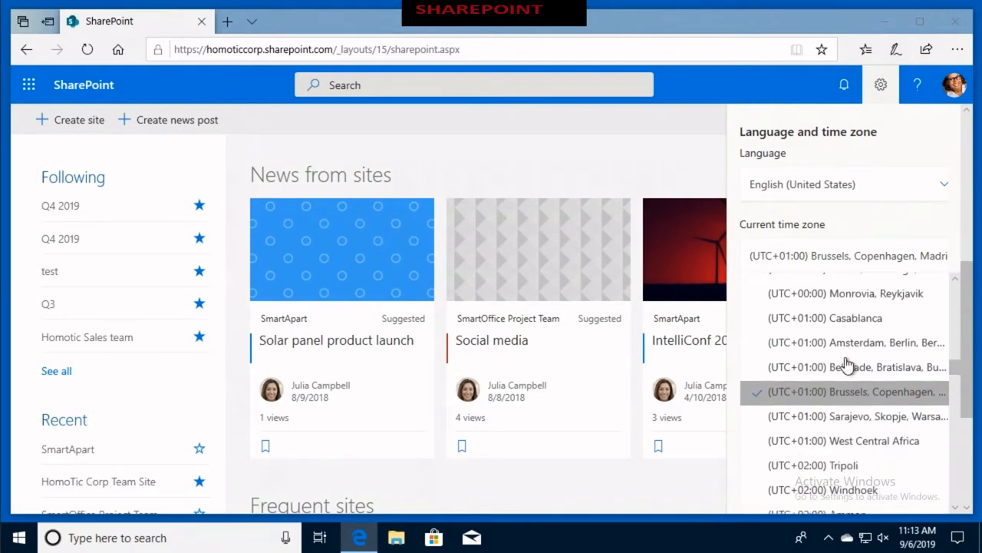
click(827, 394)
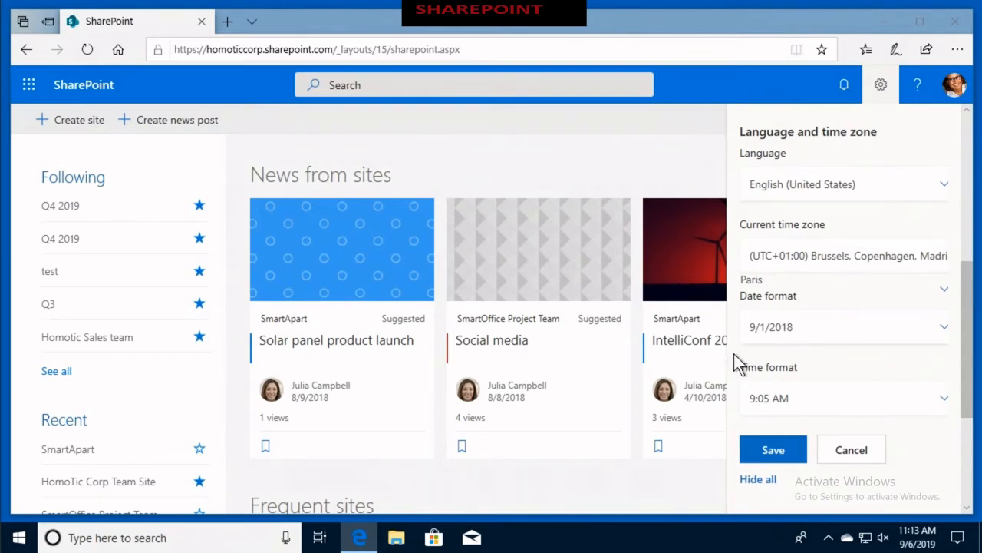
- Set the date format to 01-Sep-18 and the time format to 09:05 AM, save the changes and close the settings
click(942, 336)
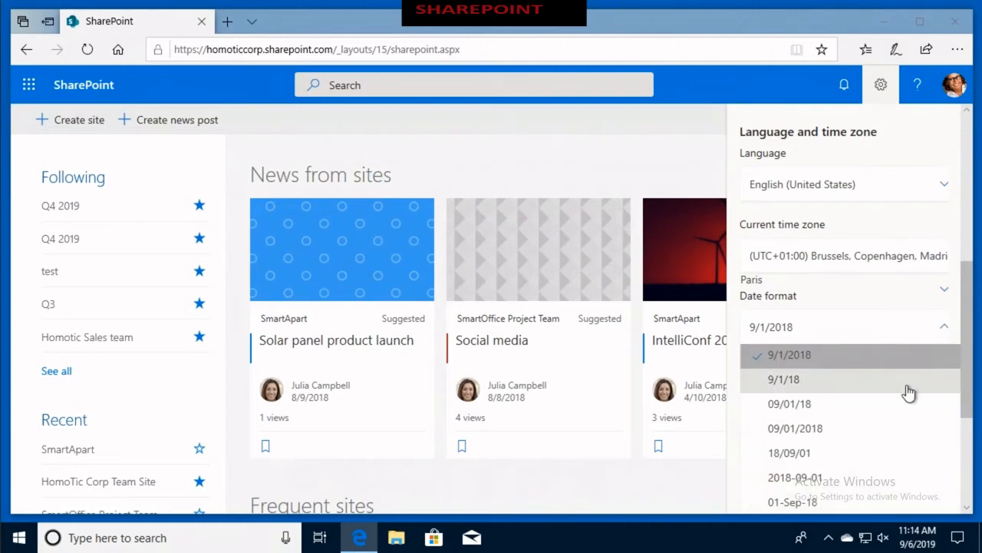
scroll(910, 394, down, 1)
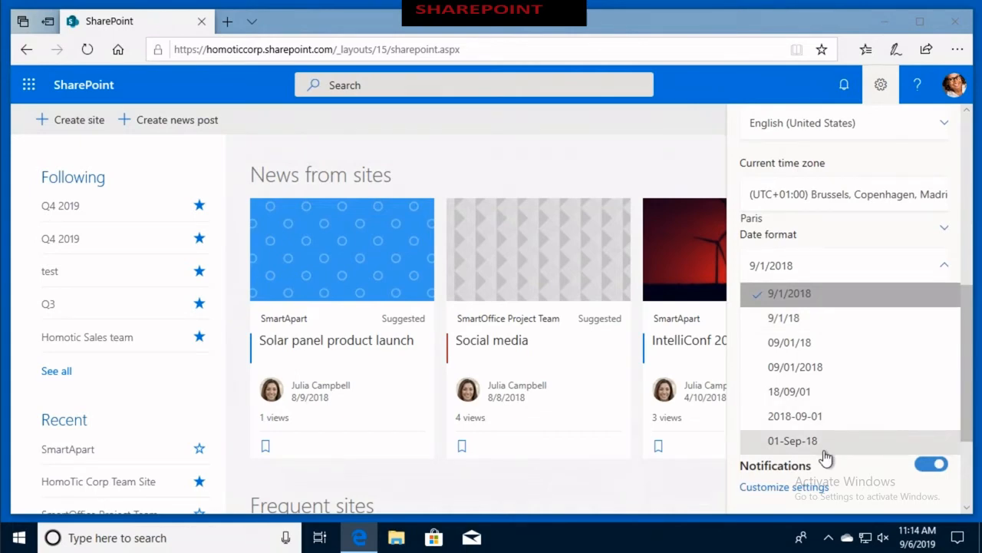
click(793, 440)
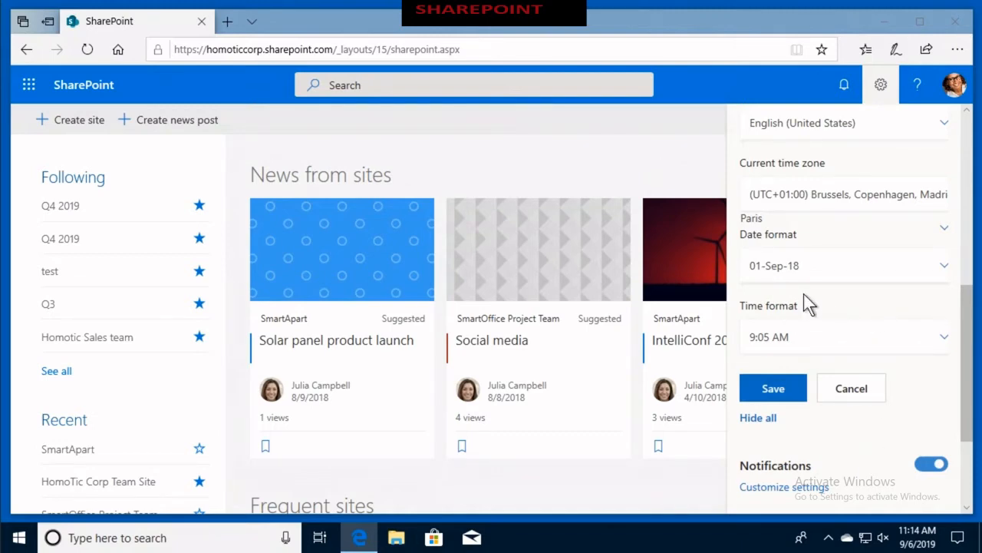
click(943, 342)
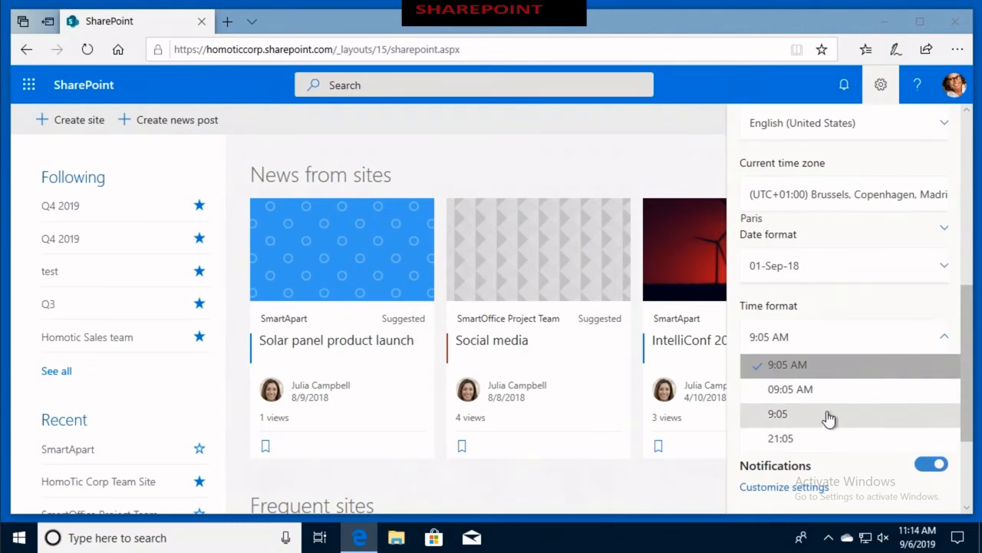
click(793, 390)
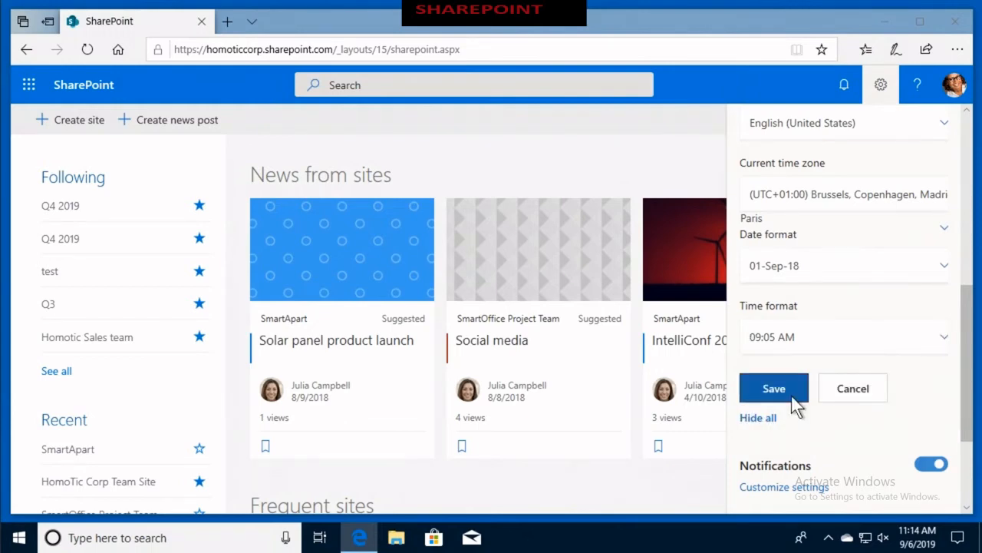
click(792, 395)
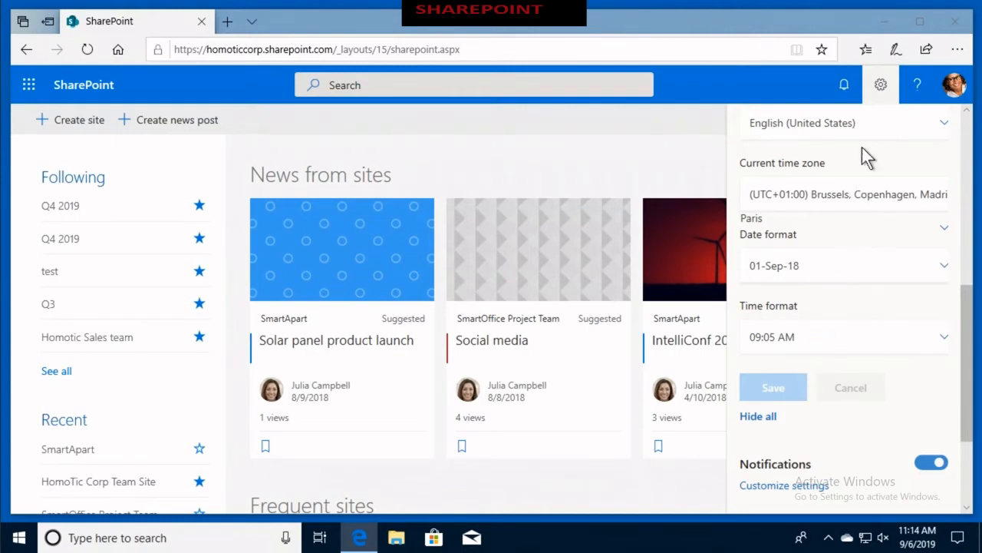
click(880, 90)
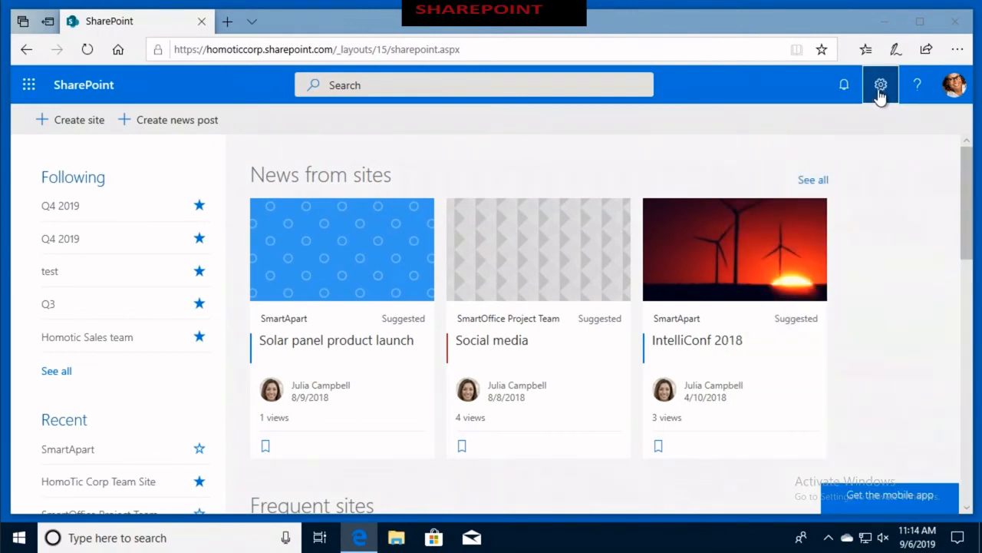
- Open the IntelliConf 2018 news post and go from its site information to the full site settings
click(758, 262)
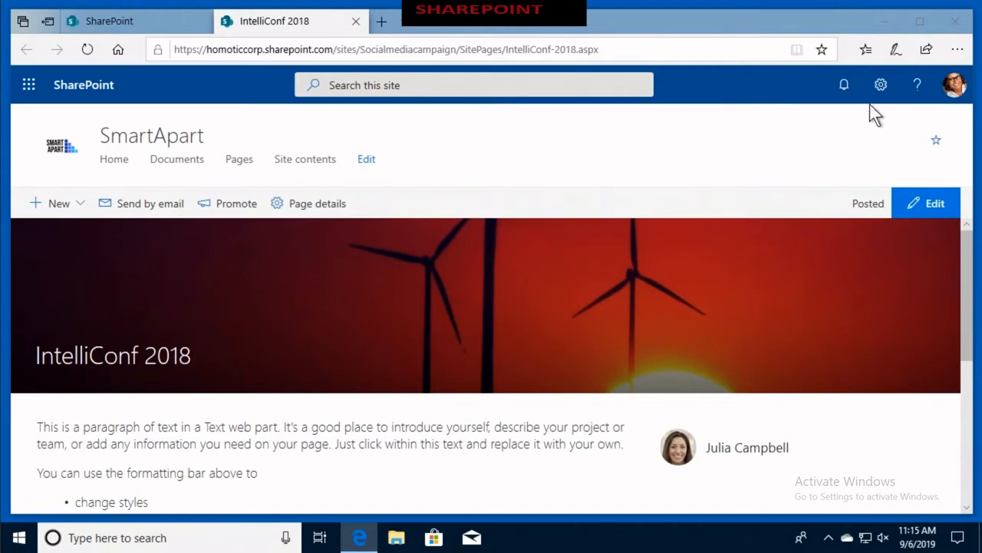
click(881, 86)
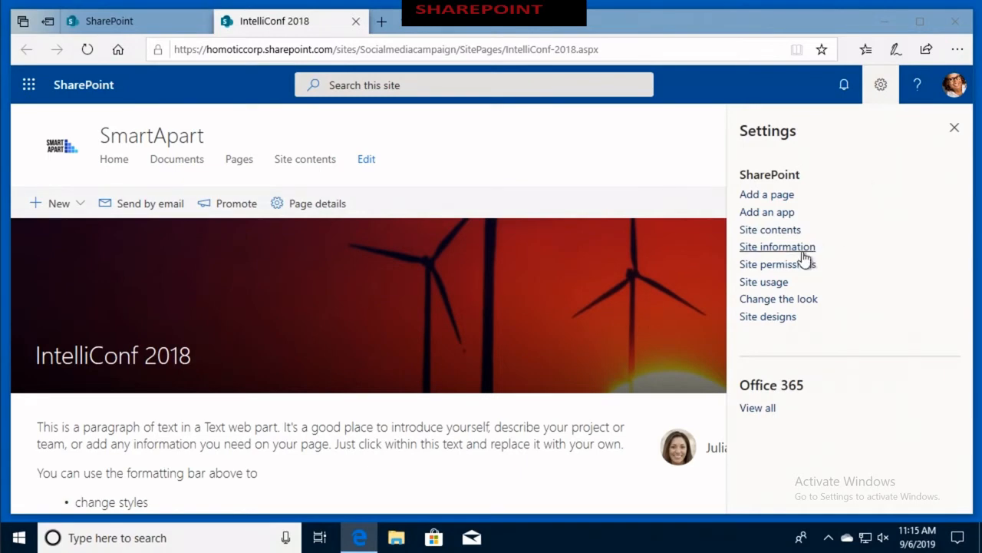
click(776, 247)
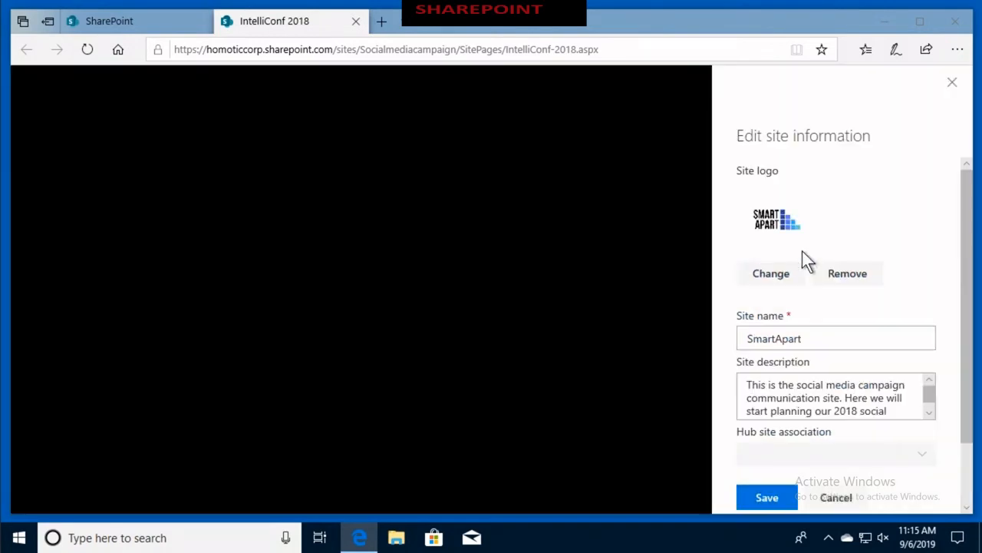
scroll(802, 252, down, 2)
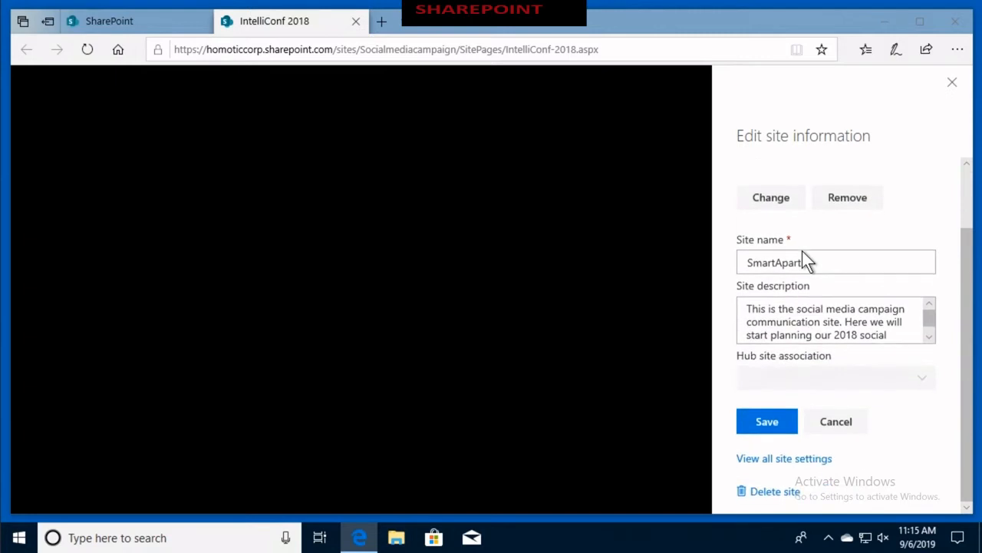
click(766, 460)
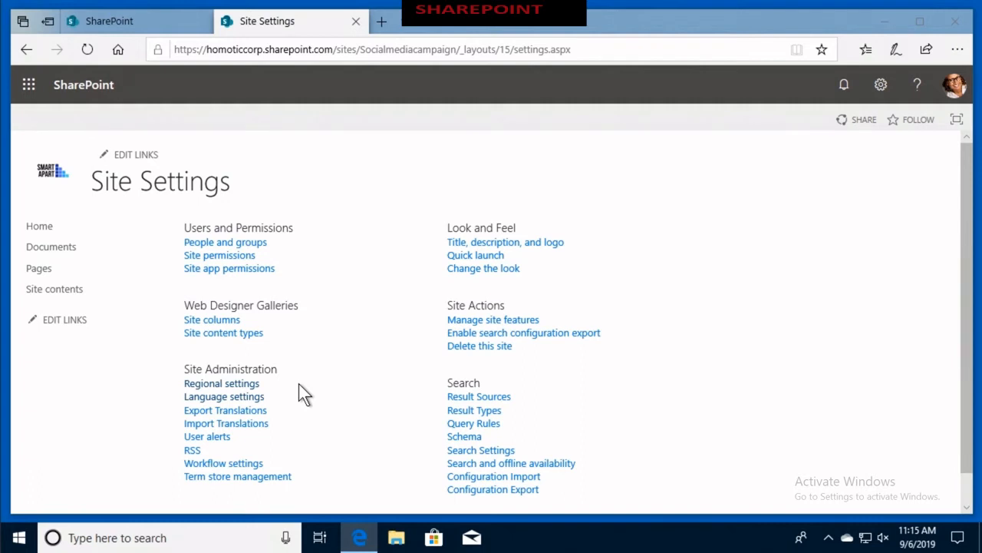
- Review the site's alternate languages and the overwrite translations option in the language settings, leaving without saving
click(250, 397)
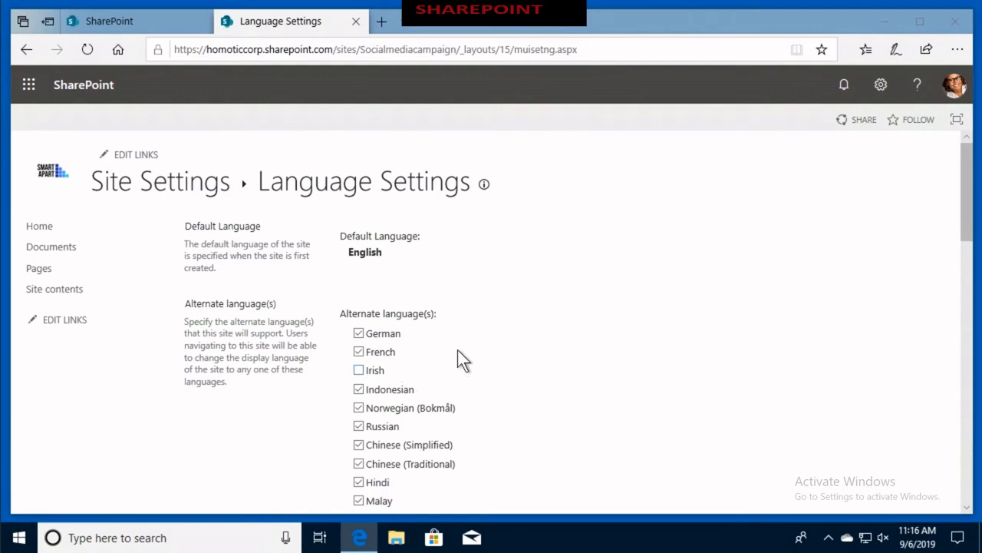
scroll(458, 353, down, 9)
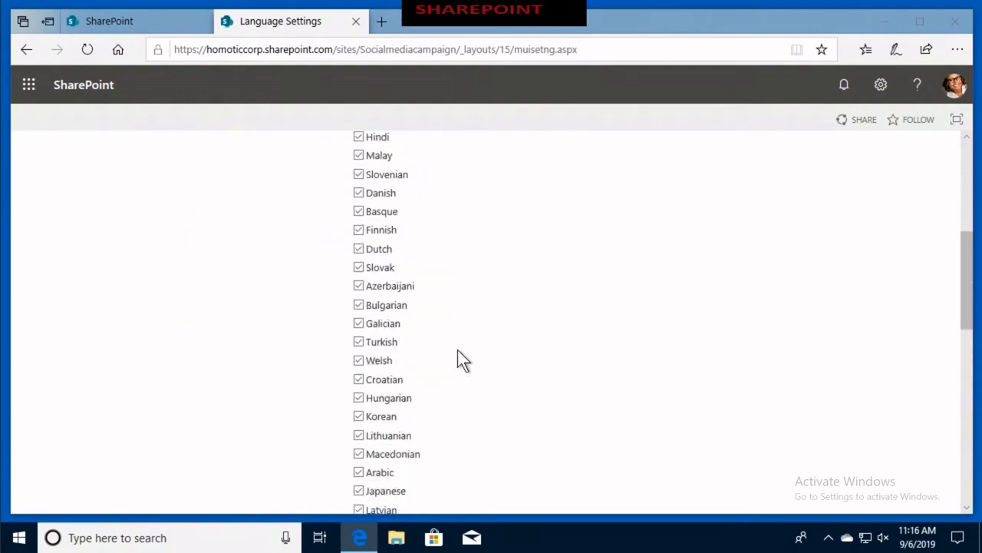
scroll(458, 356, down, 1)
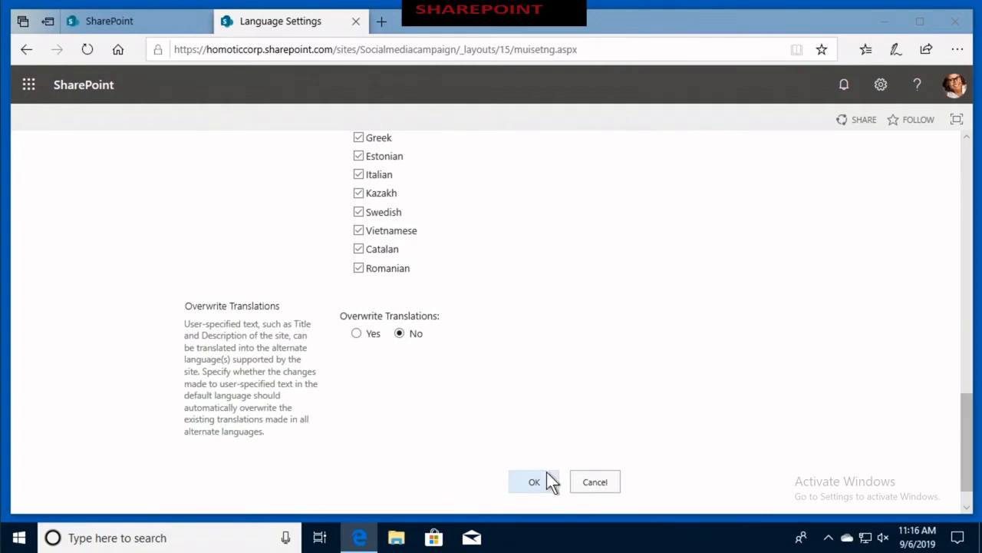
click(598, 479)
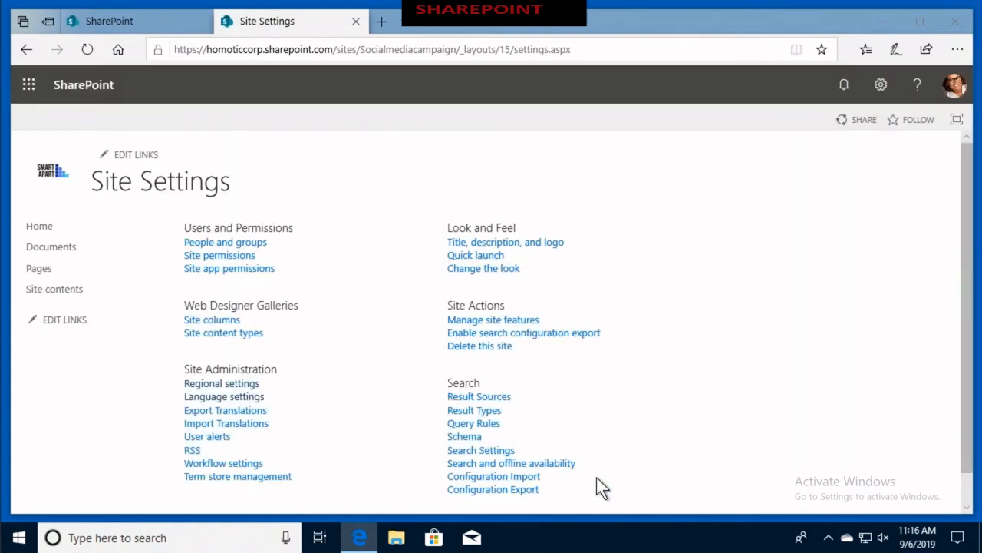
- Open the site's regional settings and look through the available sort orders
click(240, 386)
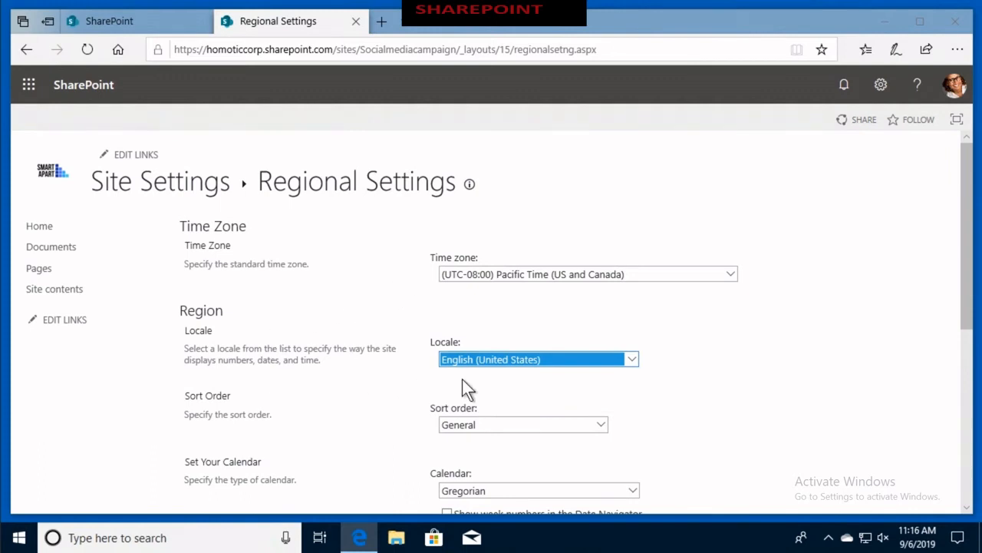
scroll(462, 379, down, 1)
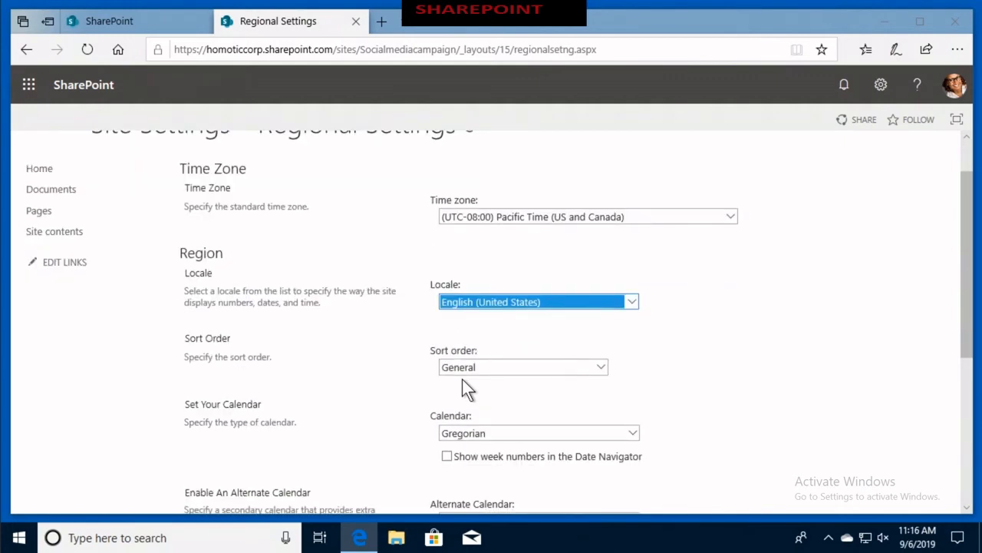
click(601, 367)
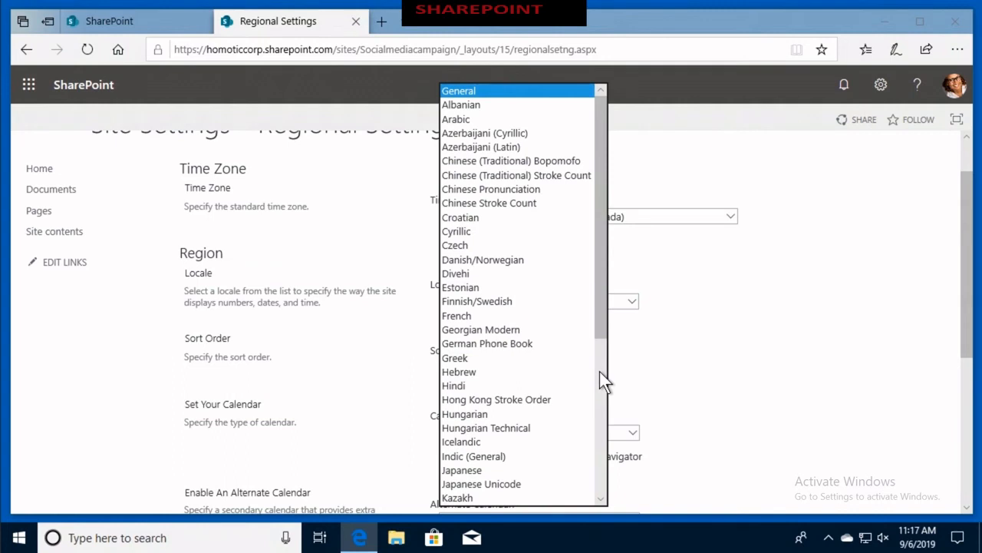
click(708, 377)
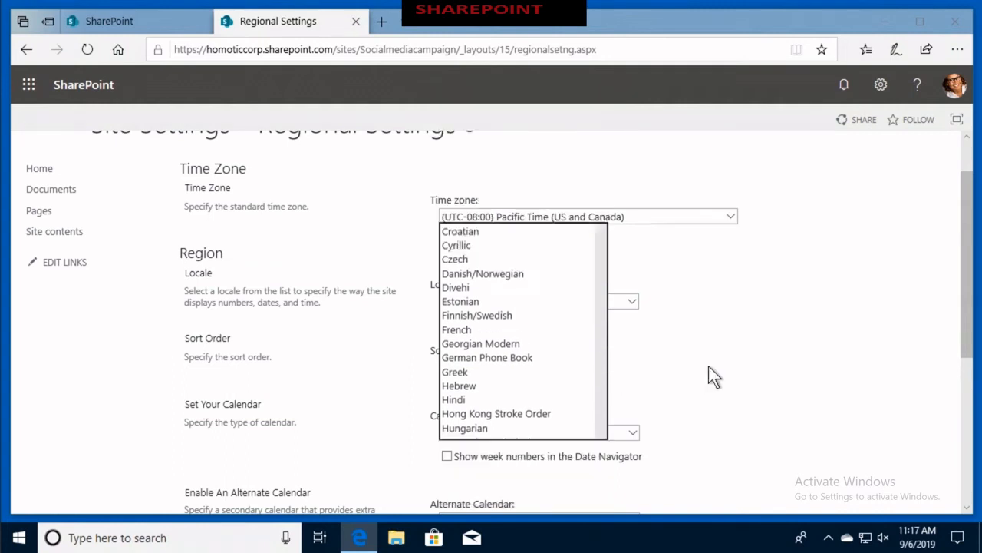
scroll(708, 377, down, 2)
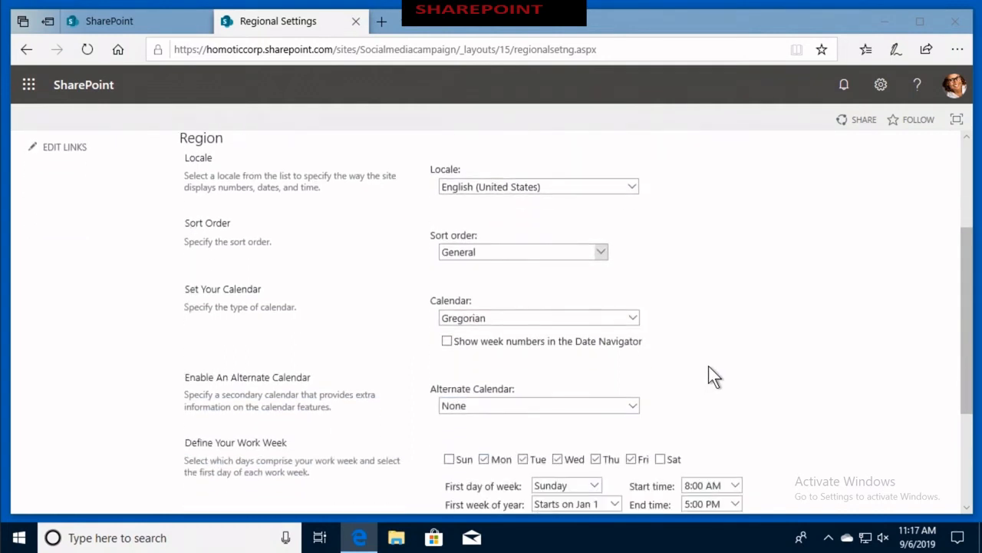
- Look through the calendar types and set the alternate calendar to Japanese Emperor Era
click(633, 318)
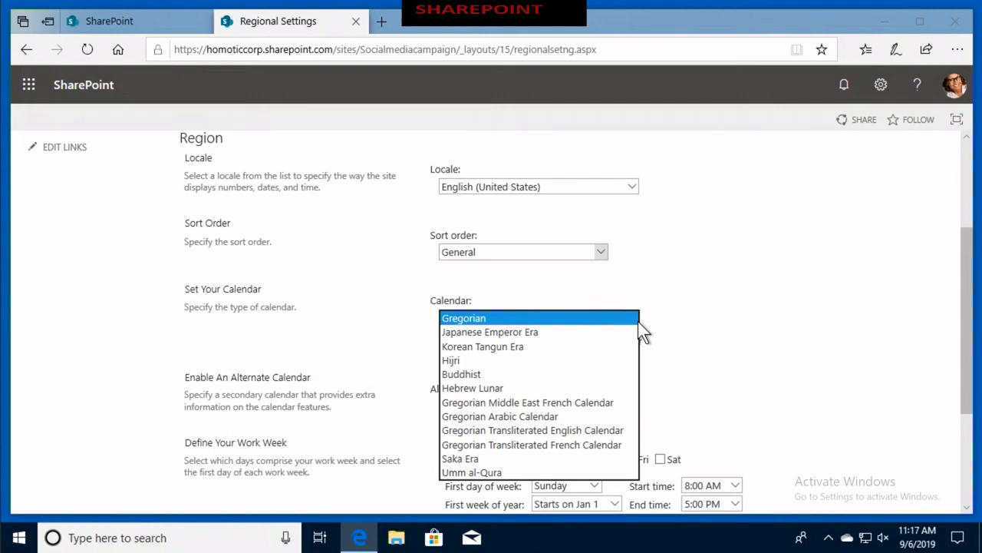
click(700, 321)
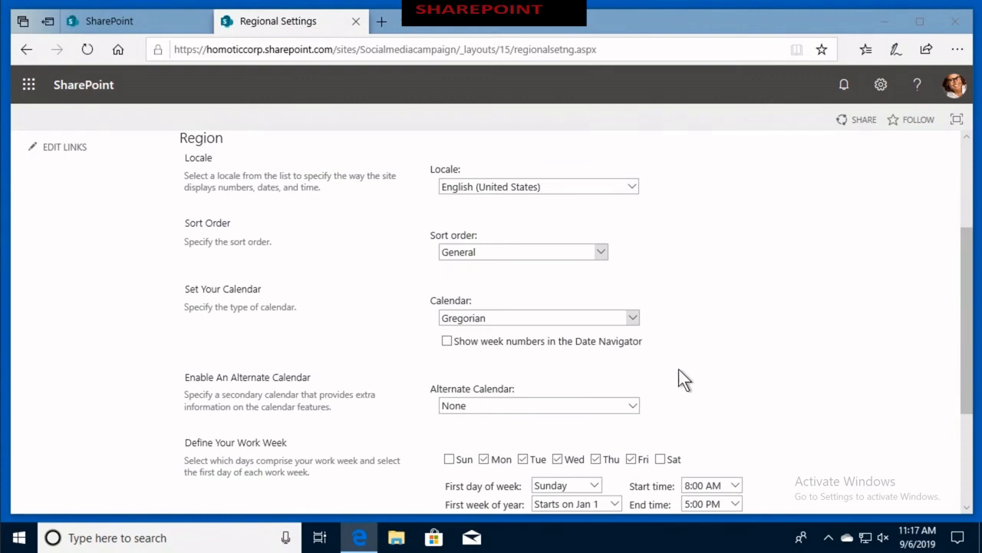
click(634, 406)
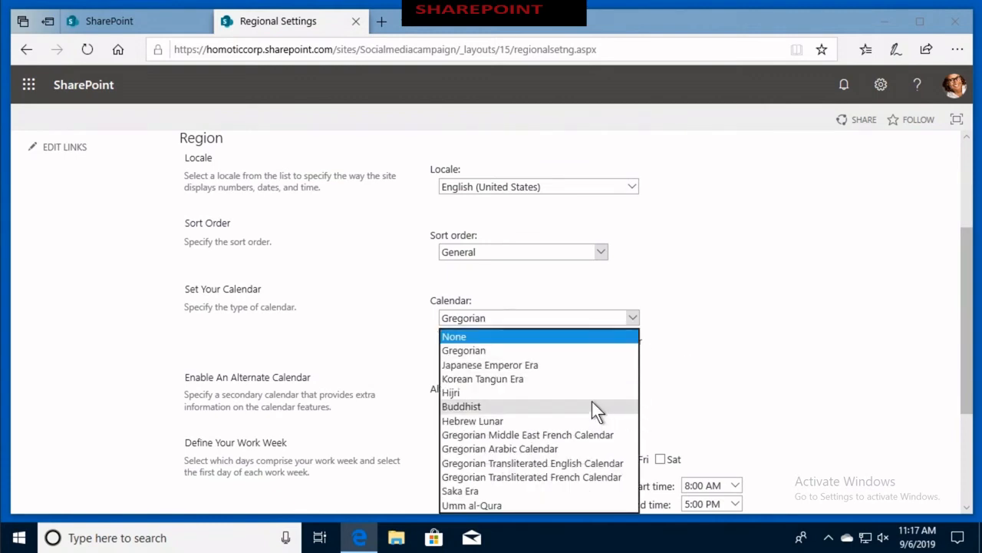
click(560, 370)
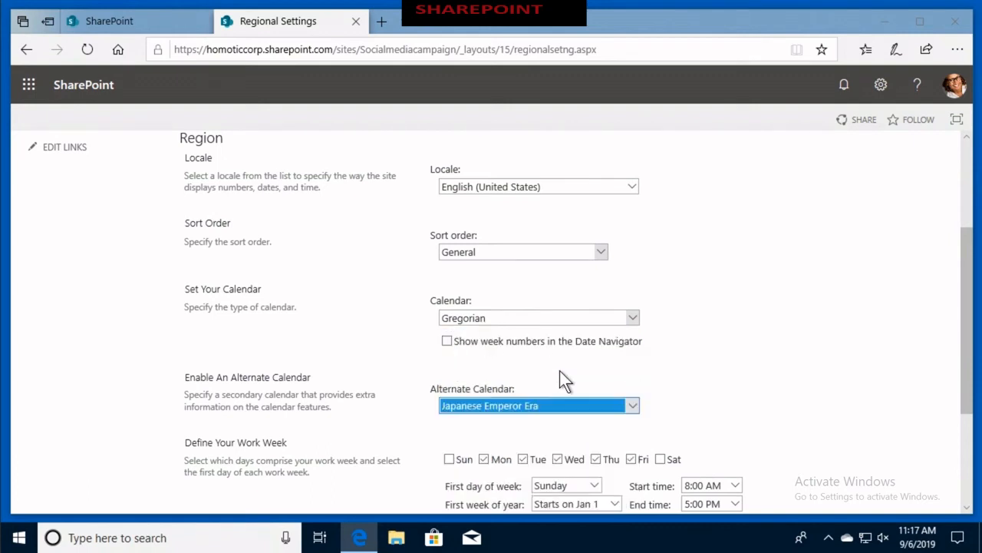
- Define the site's work week as Sunday through Thursday and set the time format to 24 Hour
scroll(560, 370, down, 3)
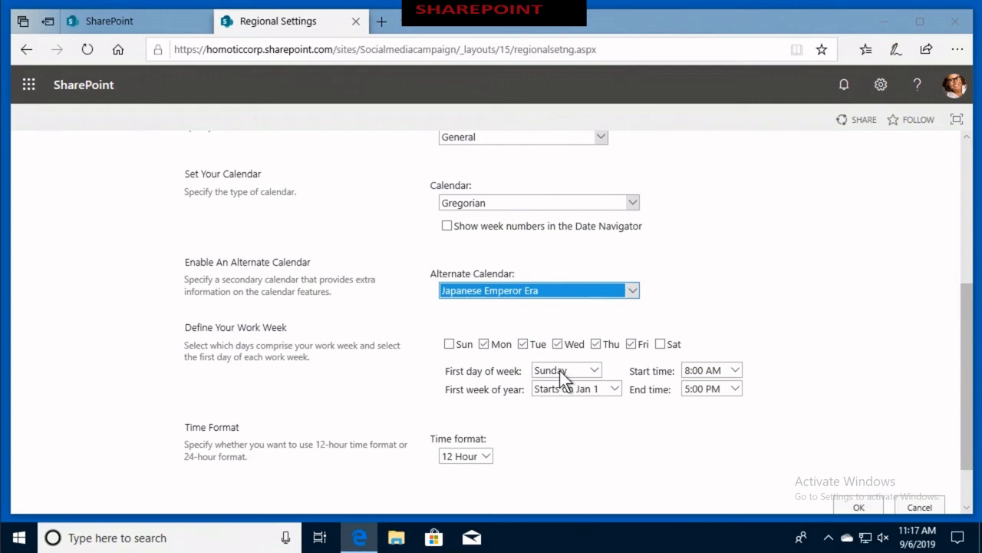
click(452, 344)
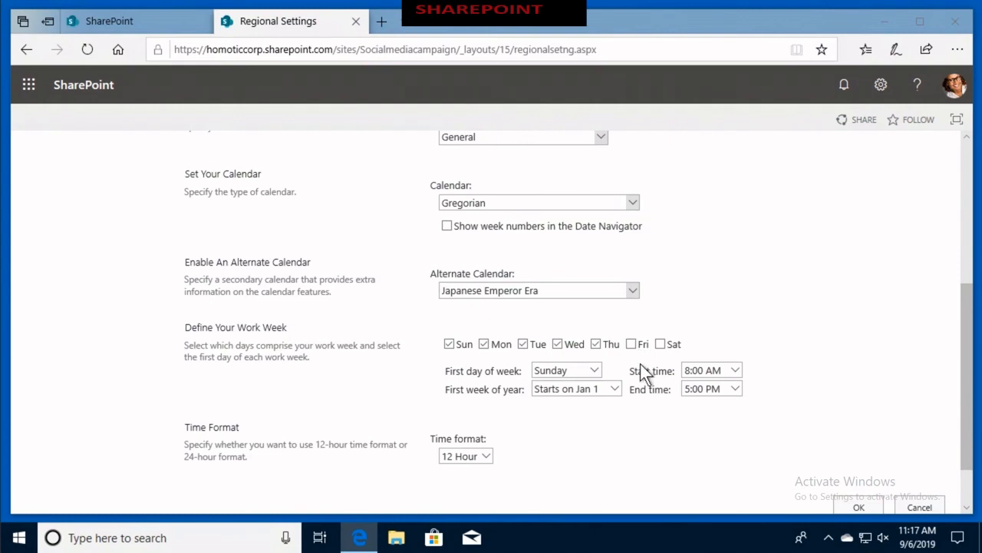
click(735, 371)
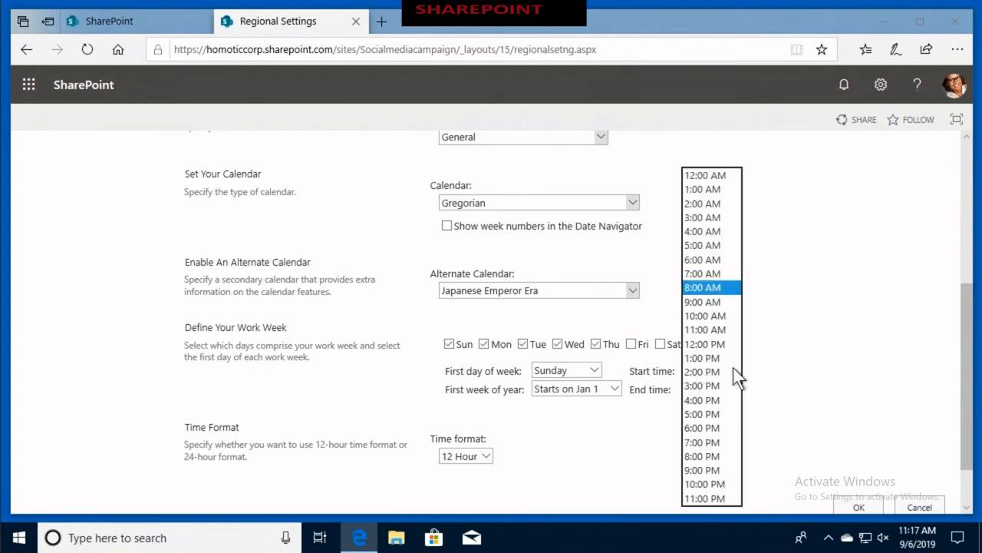
click(786, 365)
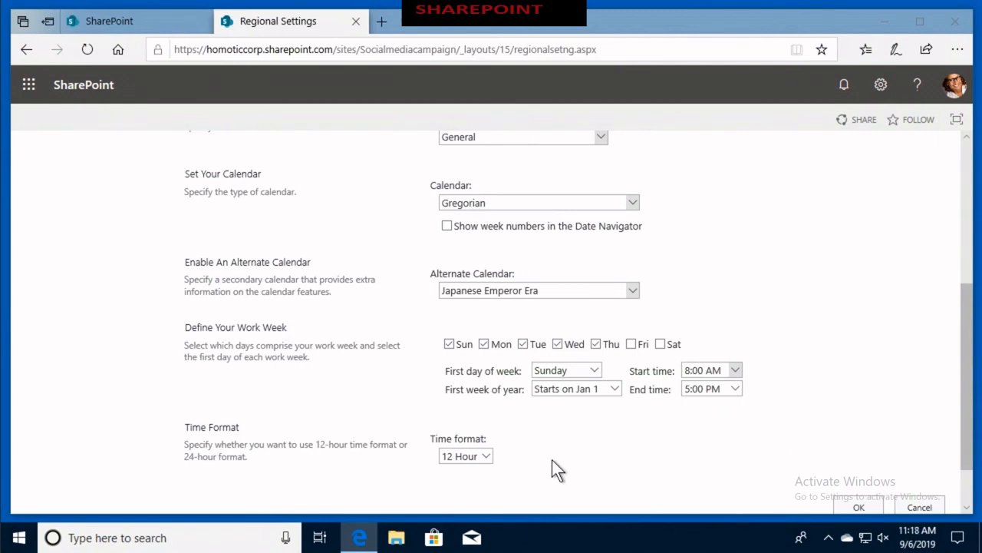
click(486, 455)
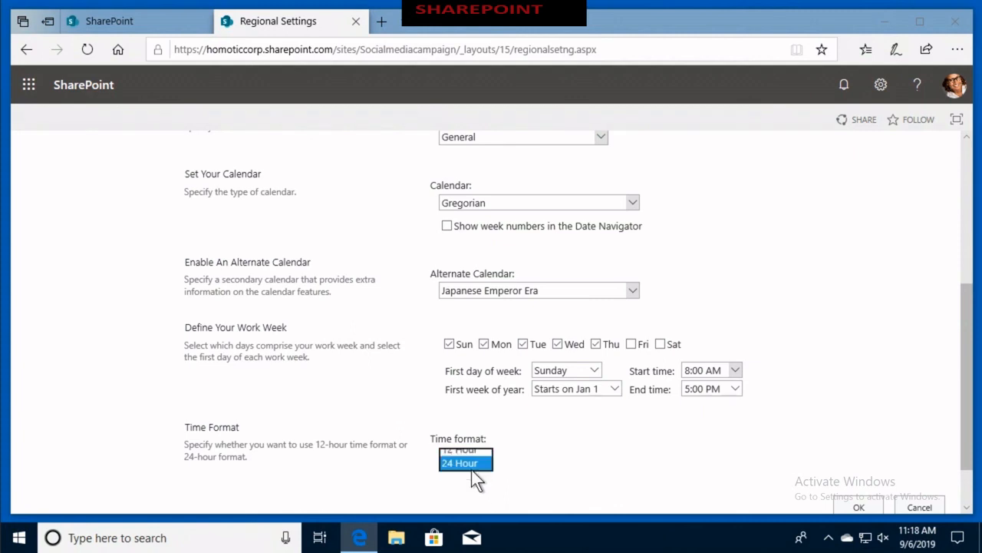
click(471, 469)
- Leave the regional settings without saving the changes and close the site settings page to return to the SharePoint start page
scroll(601, 459, down, 1)
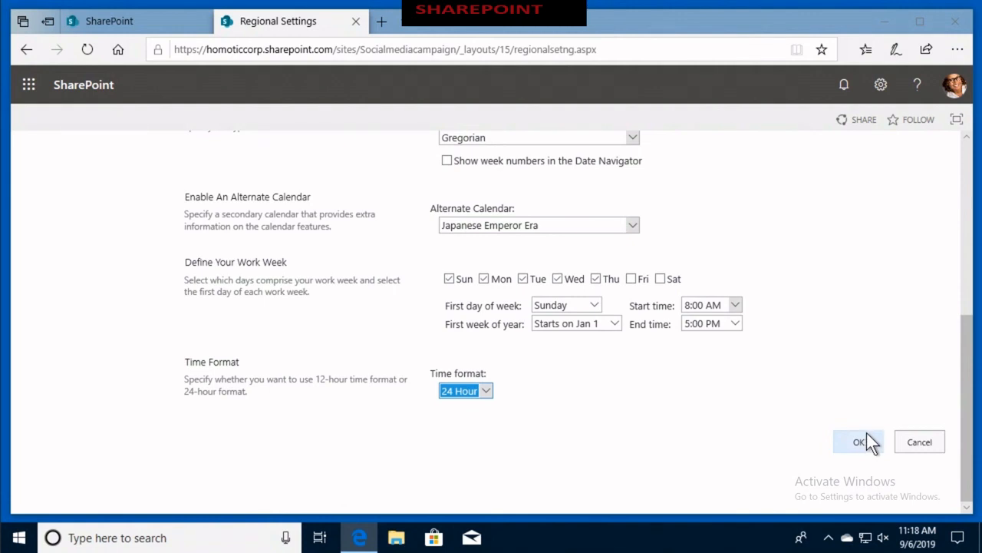
click(904, 436)
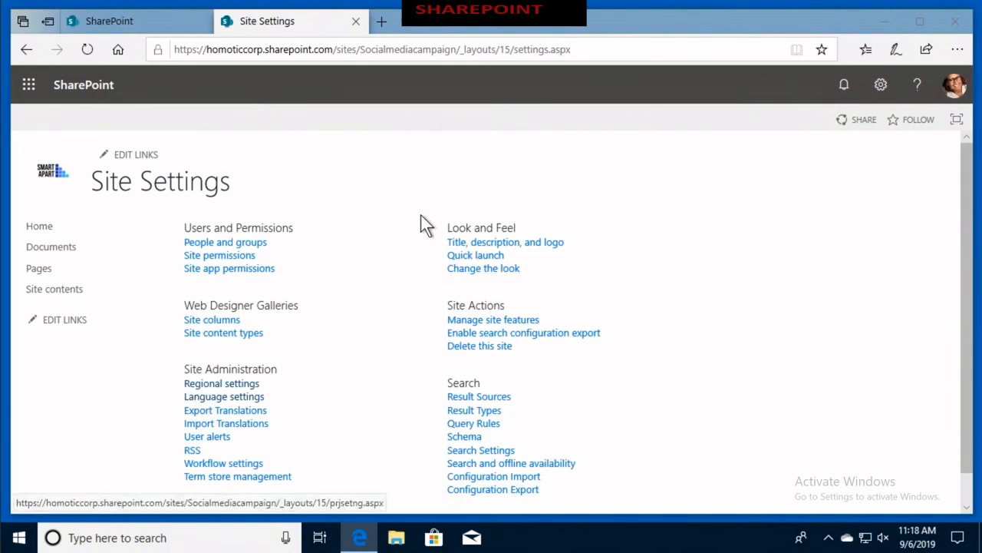
click(356, 22)
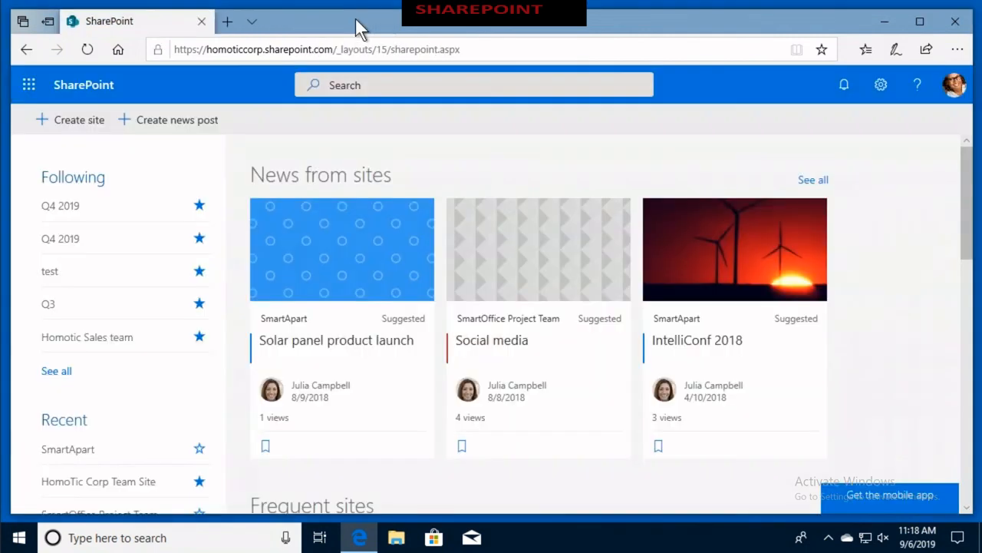